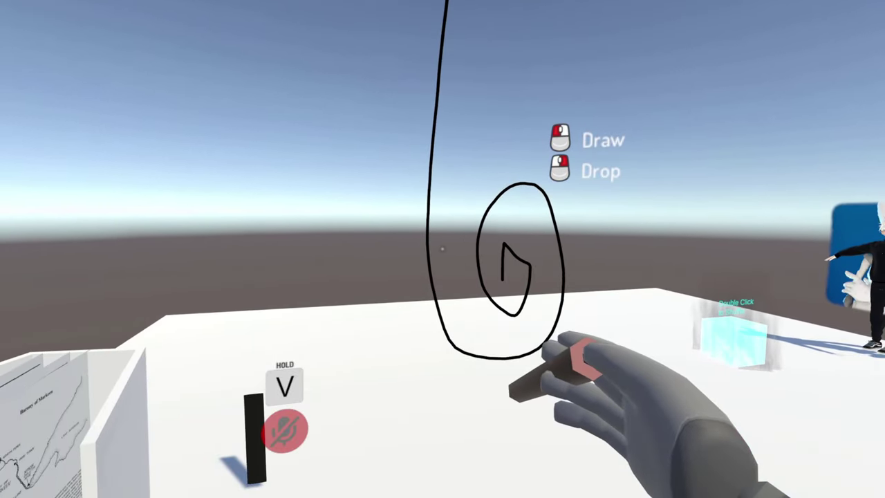
Step: Drop the test pen beside the squiggle, walk around the table to view the pens, then leave the game view
right_click(443, 249)
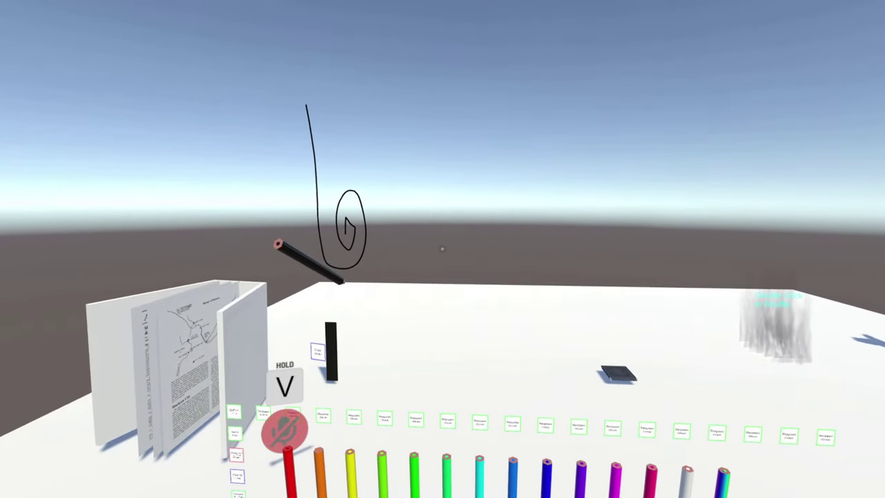
key("s")
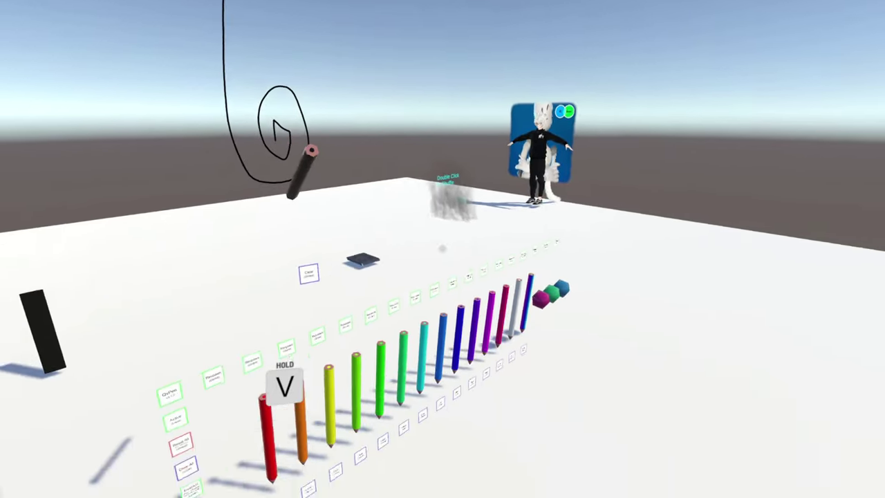
key("w")
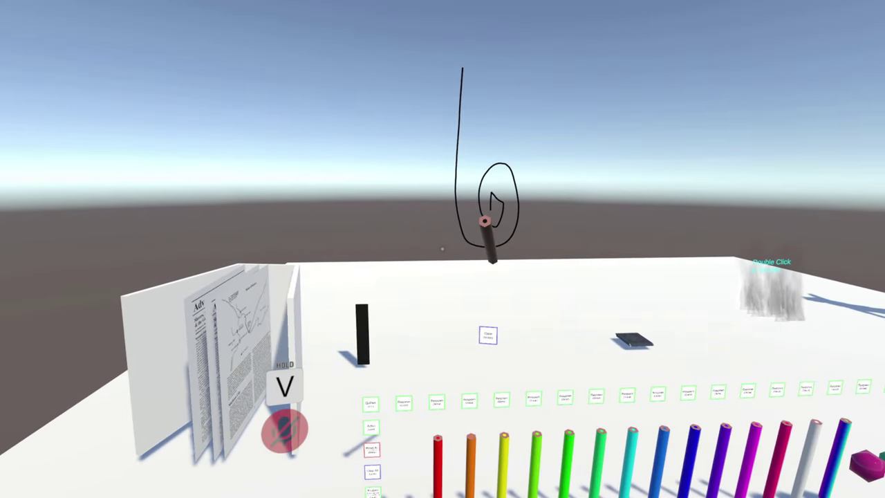
key("alt+Tab")
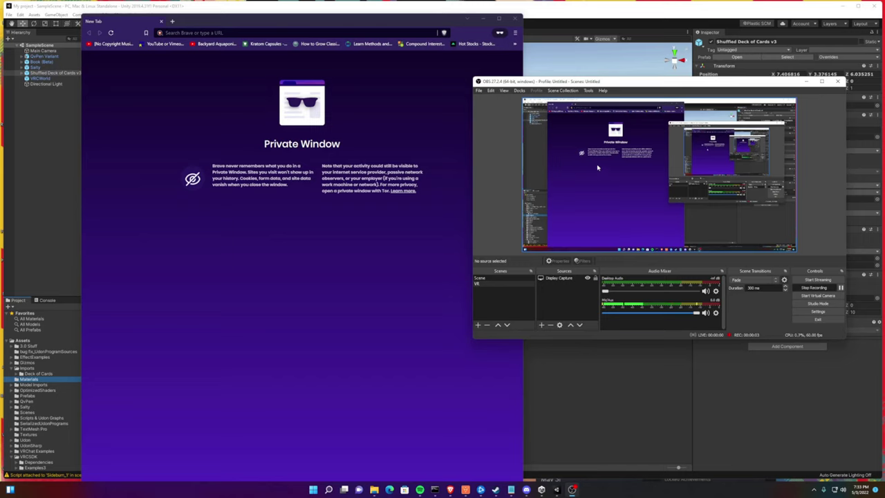
Step: Pause the OBS recording and search Brave for 'qvpen gumroad'
left_click(840, 287)
key("alt+Tab")
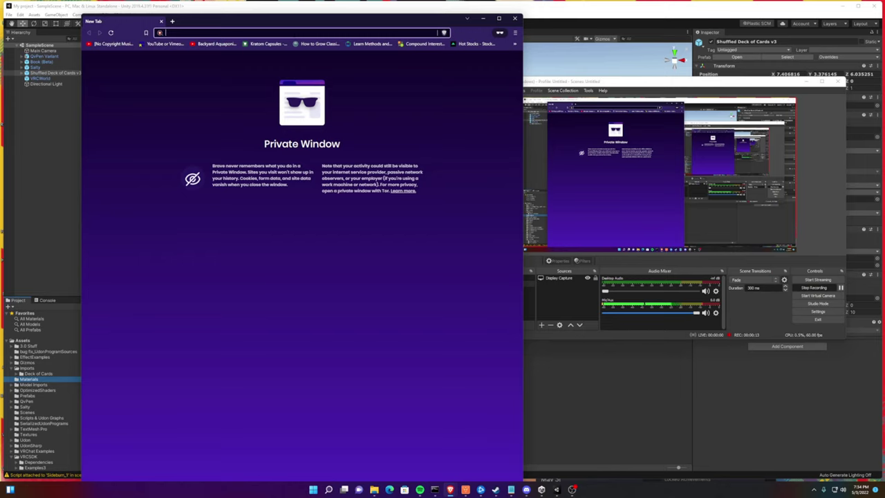
type("q")
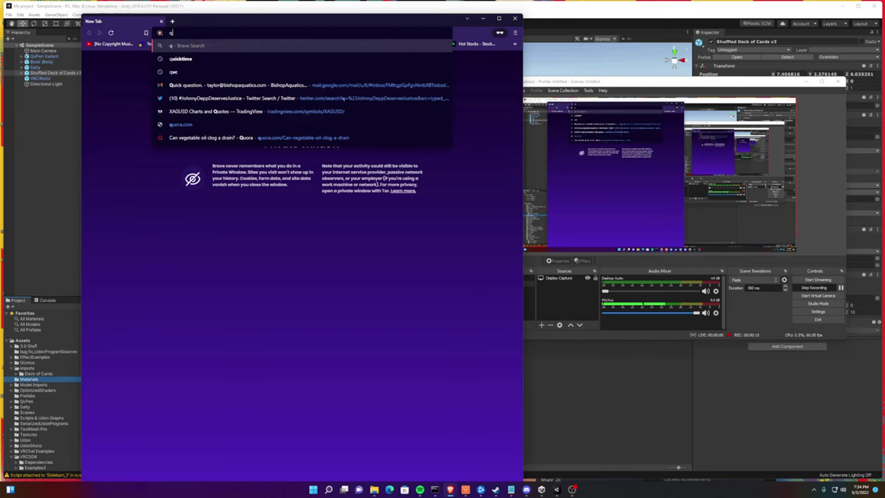
type("vpen gumroad")
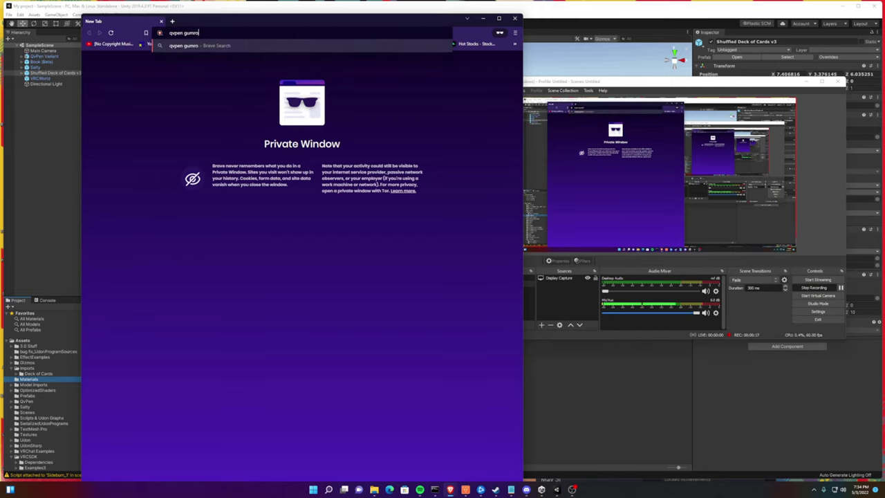
key("Return")
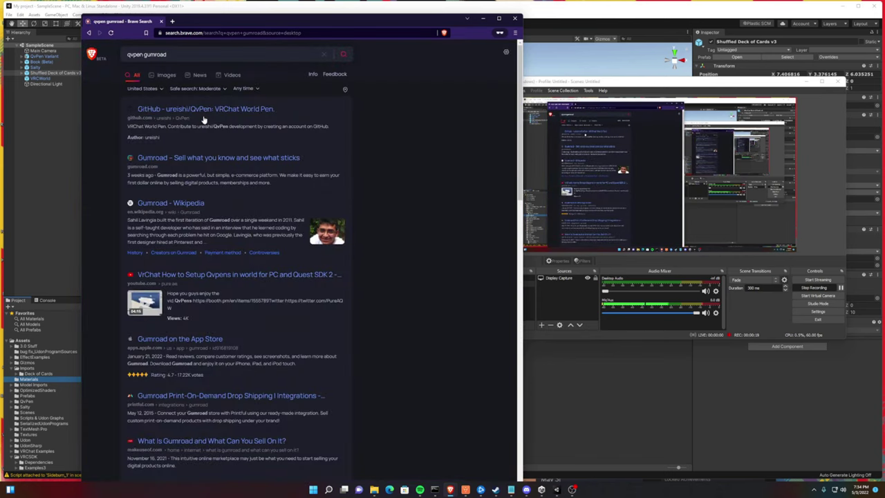
Step: Browse the ureishi/QvPen GitHub repository to Assets/QvPen/Prefab, then close the browser
left_click(226, 112)
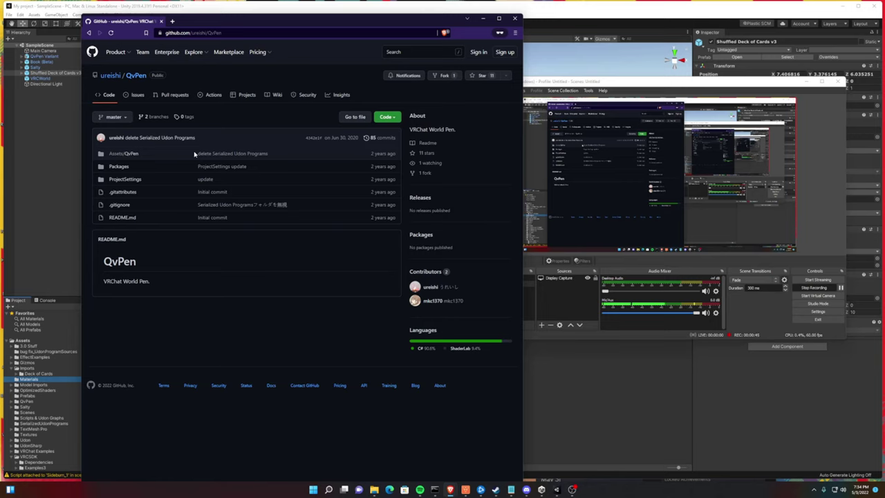
left_click(123, 154)
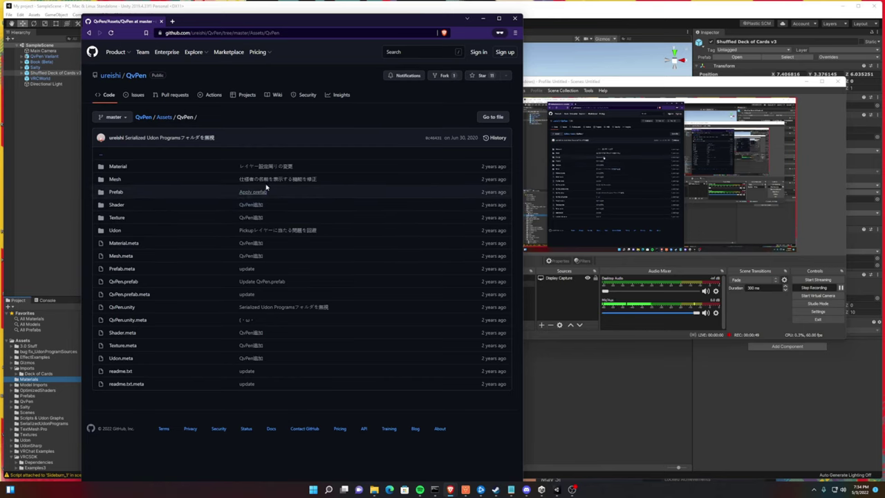
left_click(115, 192)
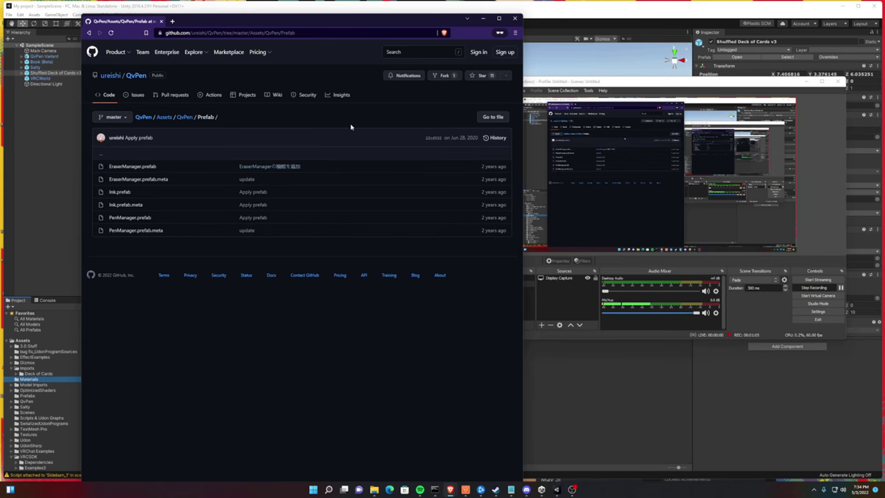
left_click(514, 18)
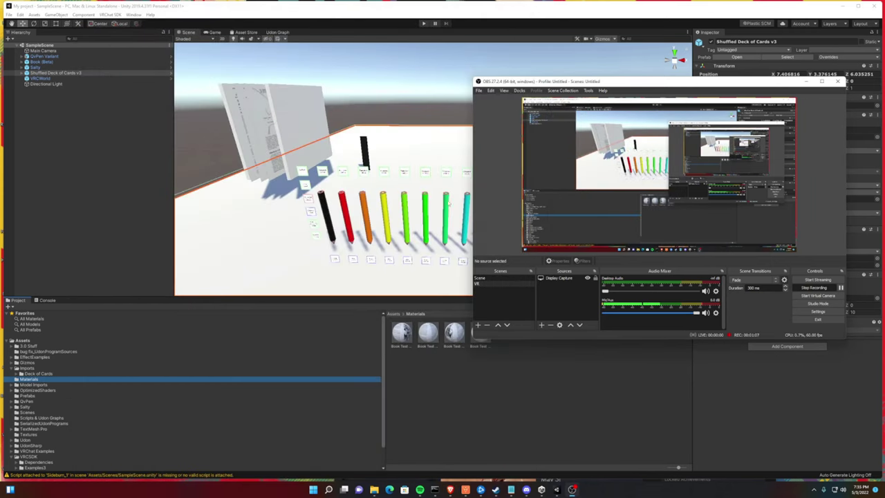
mouse_move(373, 489)
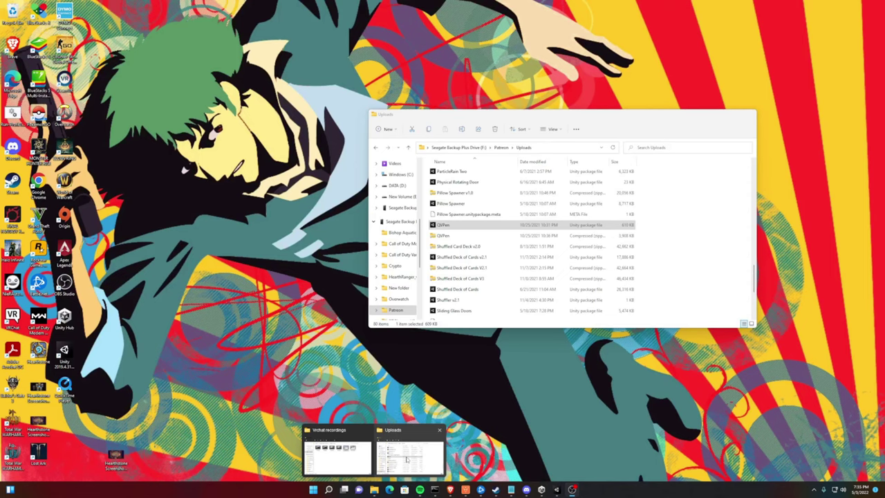
Step: Check the QvPen zip in the Uploads folder, then show Unity's Prefabs folder in the Project window
left_click(407, 458)
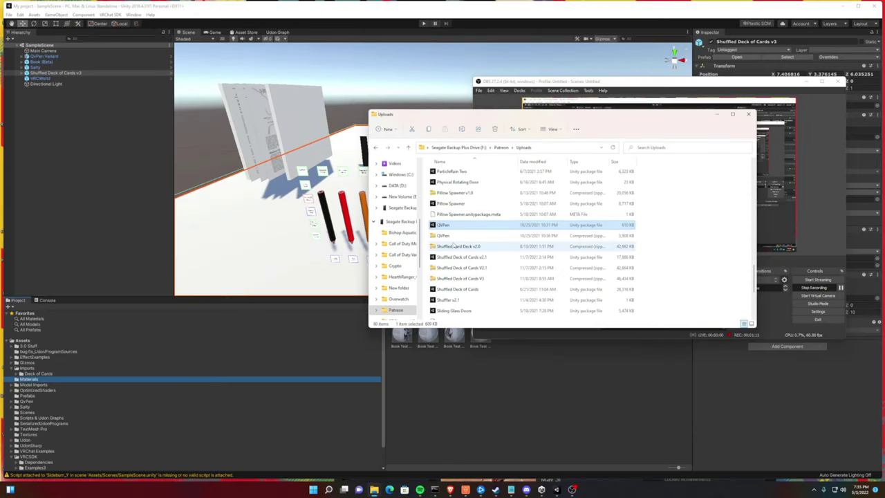
left_click(454, 236)
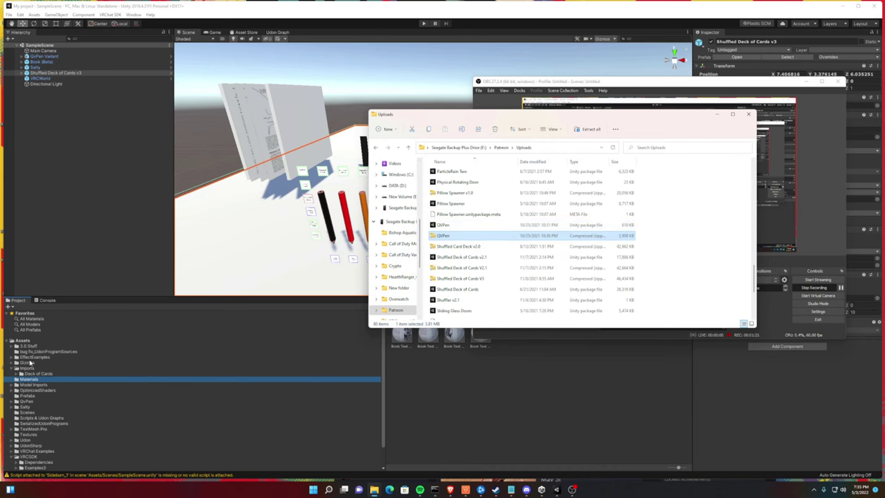
left_click(30, 362)
left_click(28, 396)
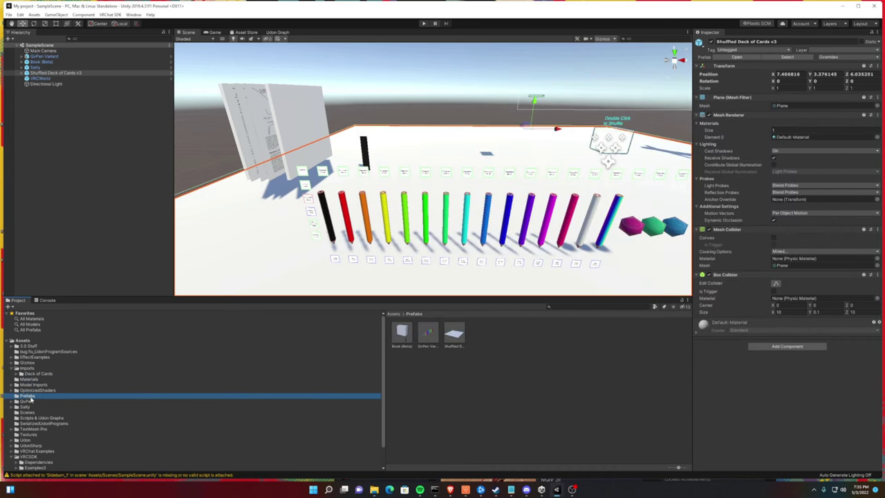
Step: Drag a second QvPen Variant pen set into the scene and position it in front of the first
left_click(457, 264)
key("f")
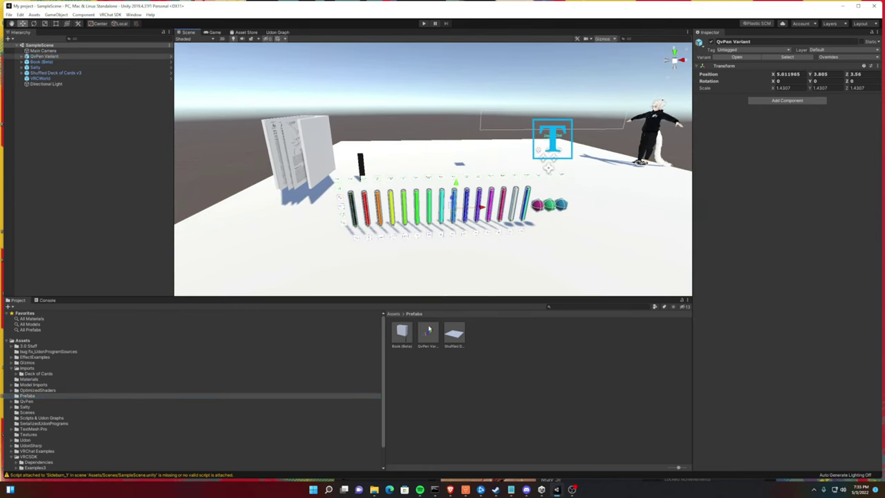
left_click_drag(428, 333, 356, 238)
left_click_drag(491, 235, 484, 226, "alt")
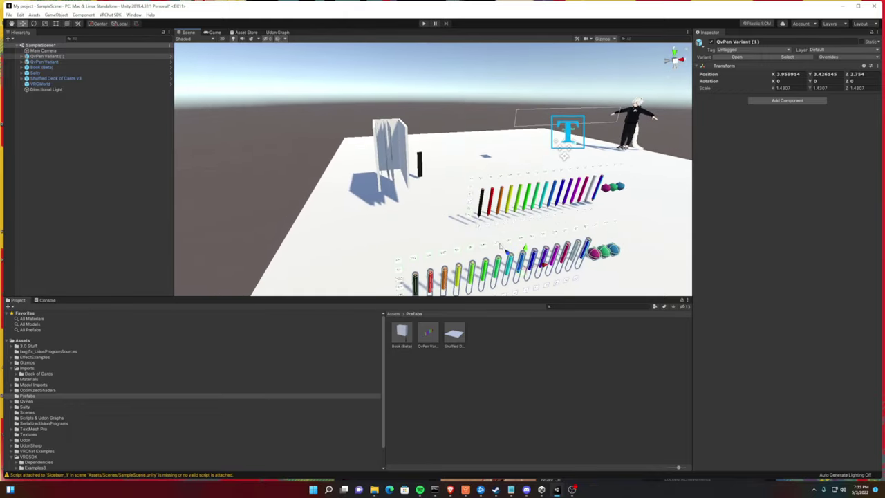
left_click_drag(429, 173, 456, 186, "alt")
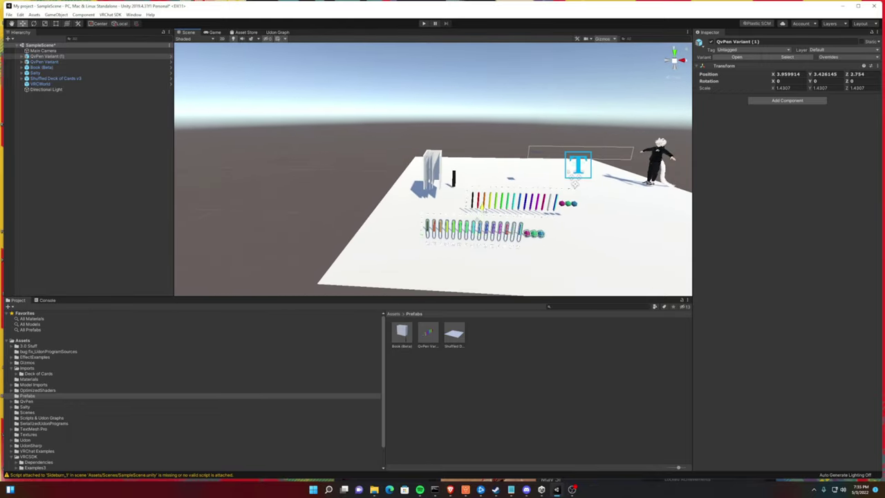
mouse_move(574, 183)
left_mouse_down()
mouse_move(574, 169)
mouse_move(525, 156)
mouse_move(443, 185)
mouse_move(474, 207)
left_mouse_up()
scroll(526, 151, "up", 3)
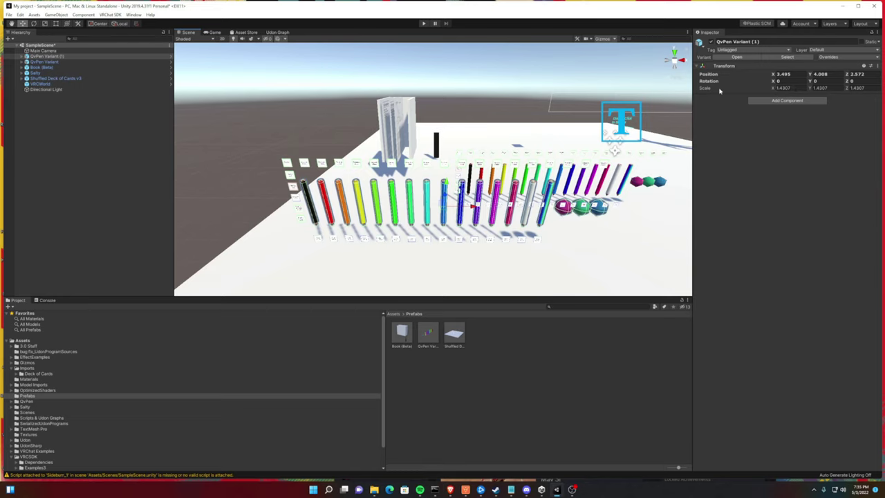
key("t")
left_click_drag(435, 161, 415, 162, "alt")
Step: Set the new pen set's Transform Scale to 2 in the Inspector
left_click(782, 87)
type("2")
key("Tab")
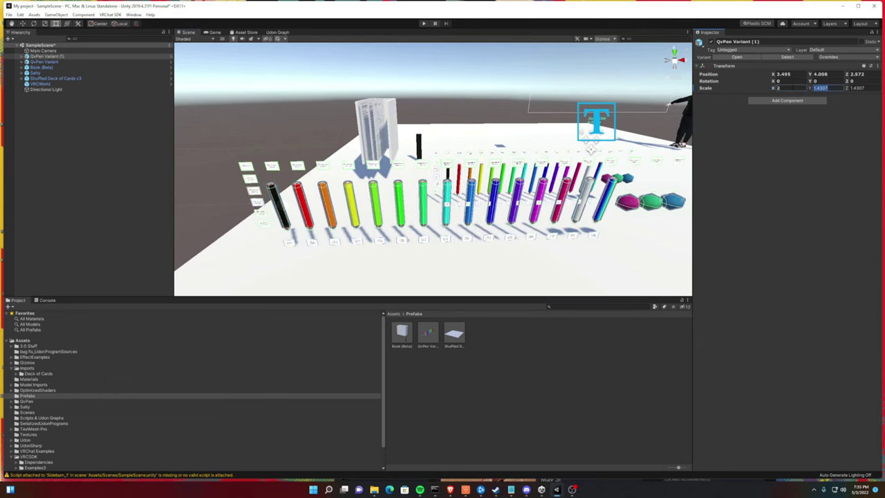
type("2")
key("Tab")
type("2")
left_click(373, 128)
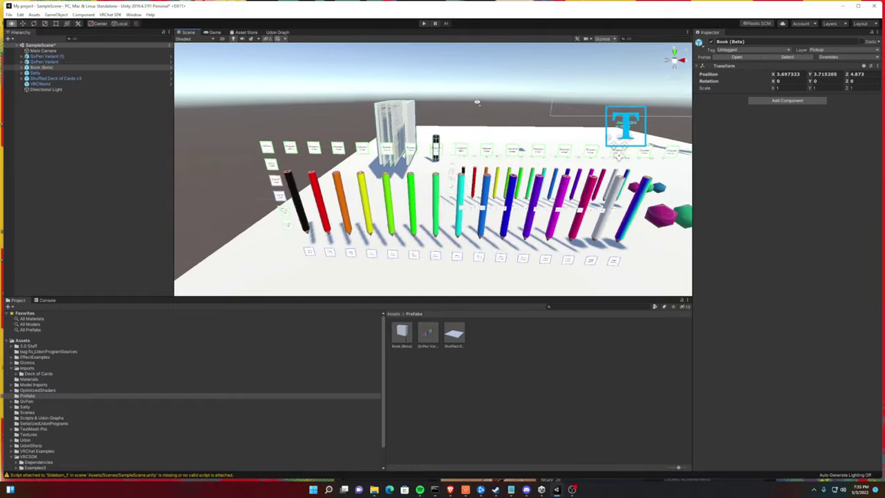
mouse_move(373, 128)
left_mouse_down("alt")
mouse_move(387, 98)
mouse_move(521, 99)
mouse_move(324, 93)
mouse_move(492, 98)
left_mouse_up("alt")
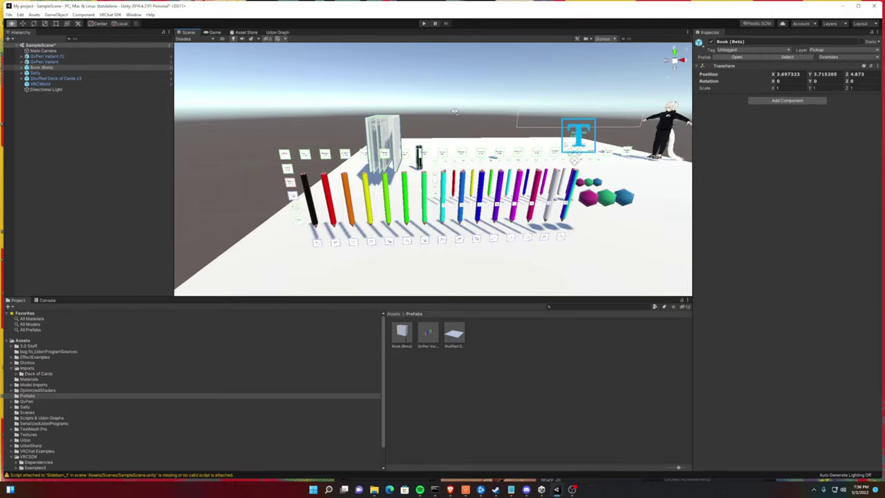
scroll(453, 114, "up", 5)
key("Right")
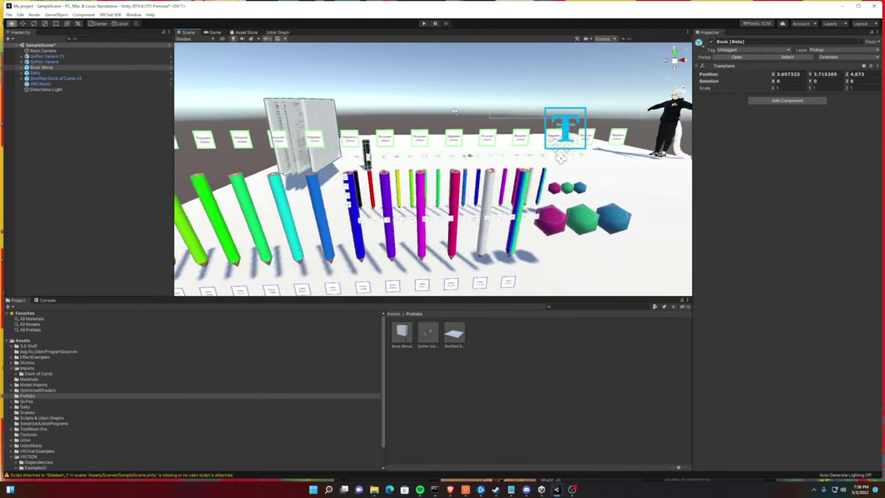
mouse_move(454, 110)
left_mouse_down("alt")
mouse_move(361, 107)
mouse_move(450, 109)
left_mouse_up("alt")
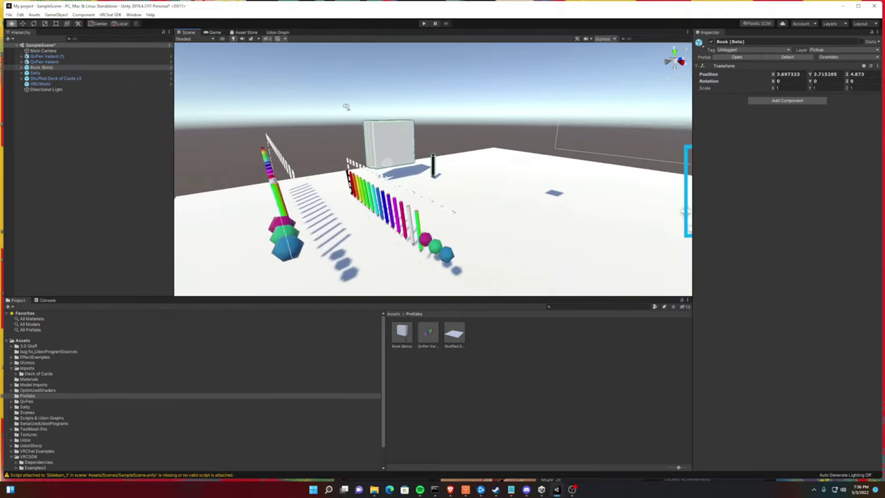
scroll(449, 108, "up", 3)
scroll(452, 109, "up", 2)
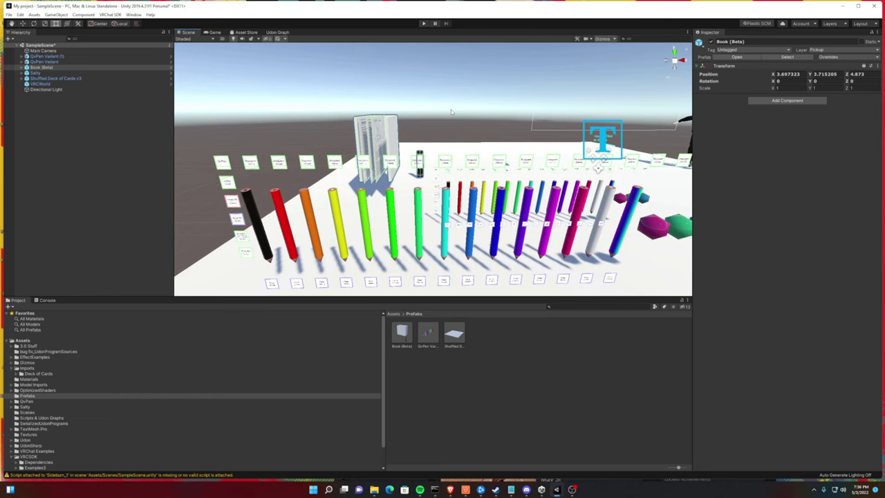
scroll(451, 111, "down", 3)
scroll(452, 111, "down", 2)
scroll(454, 112, "up", 4)
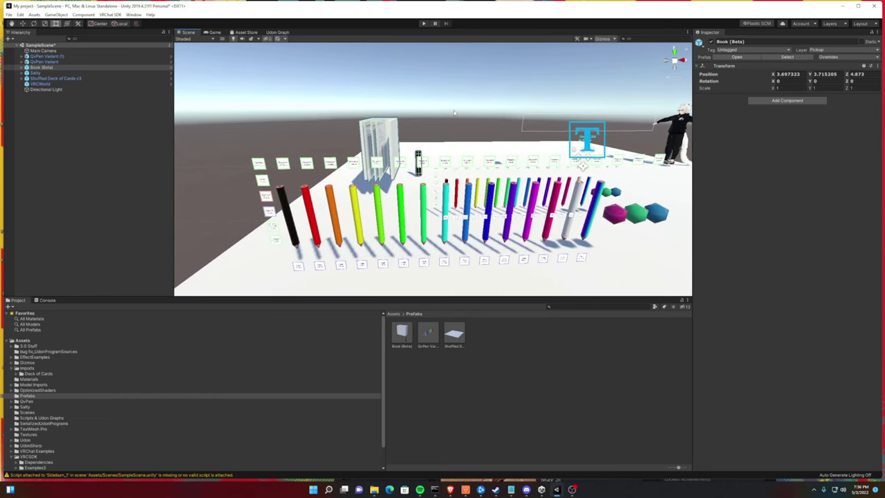